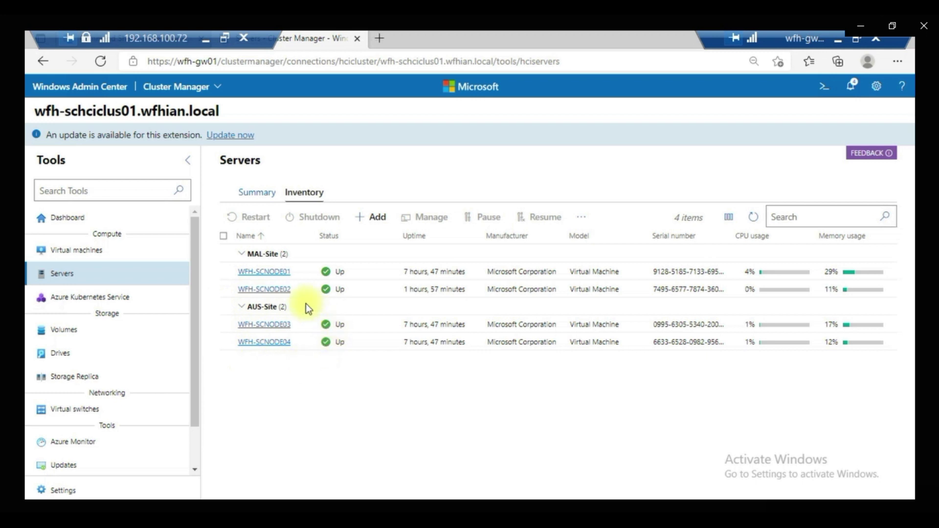
Step: In the volumes inventory, select Volume01, Volume01-Log and their two replica volumes to compare replication roles across the MAL-Site and AUS-Site pools
left_click(72, 330)
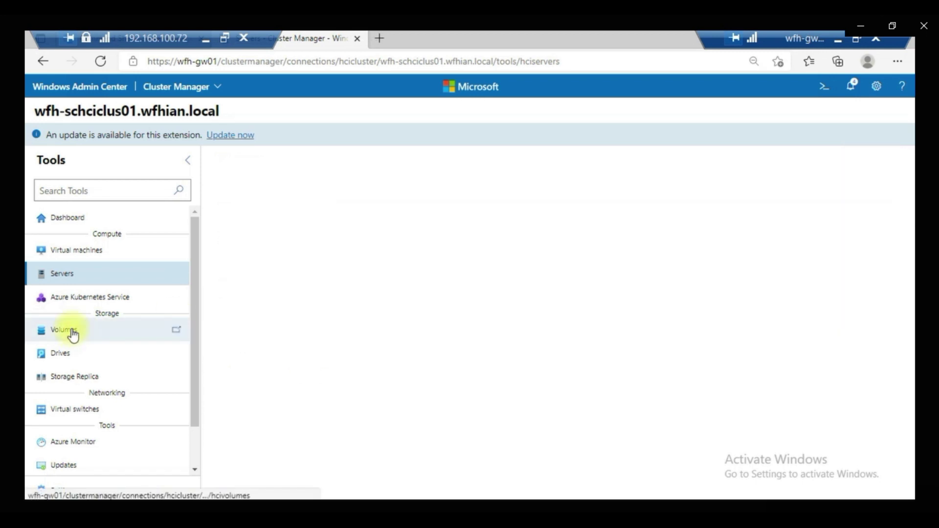
left_click(320, 191)
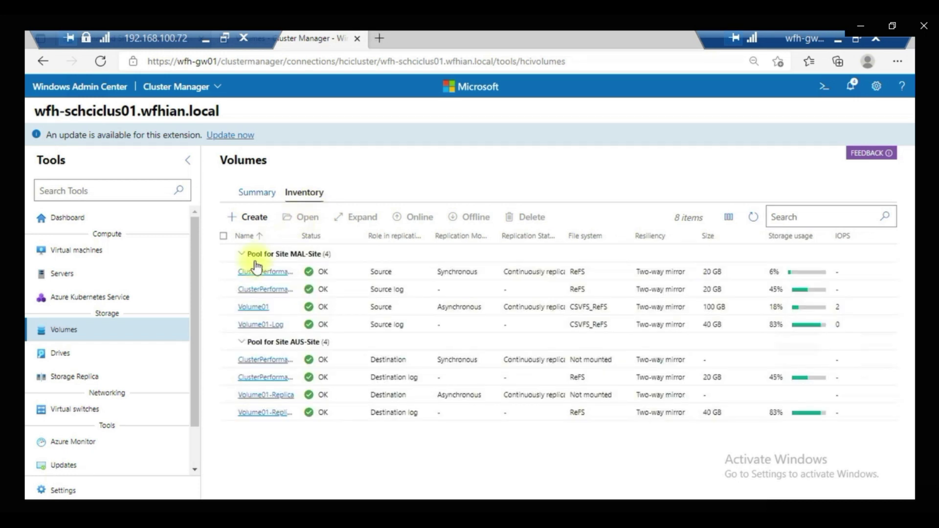
left_click(225, 307)
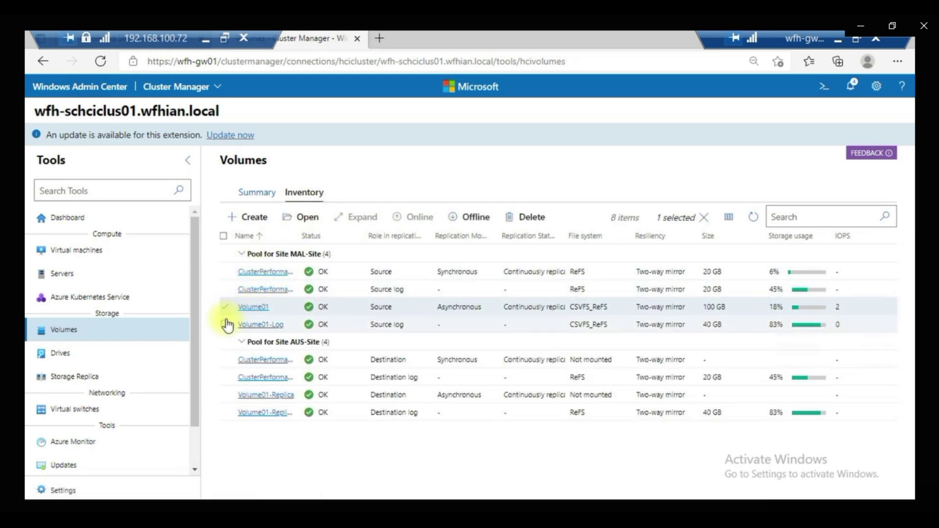
left_click(224, 324)
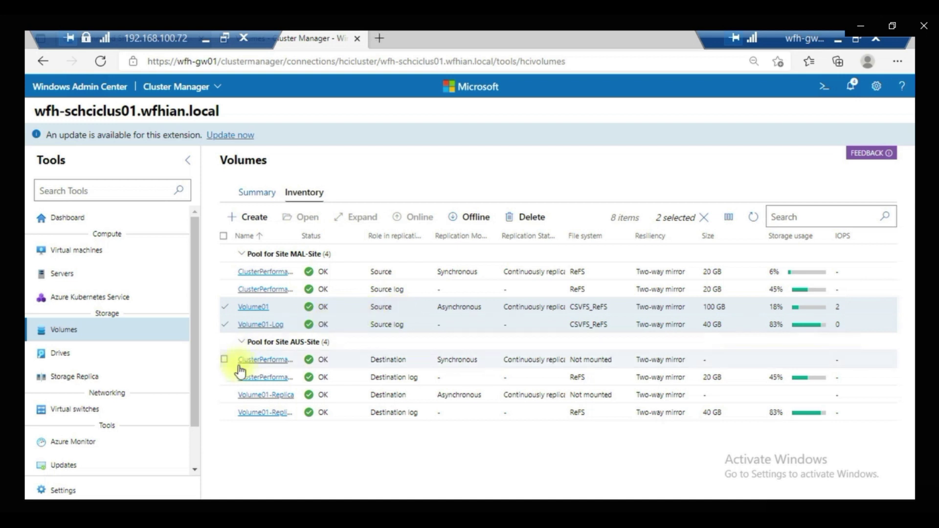
left_click(225, 396)
left_click(226, 414)
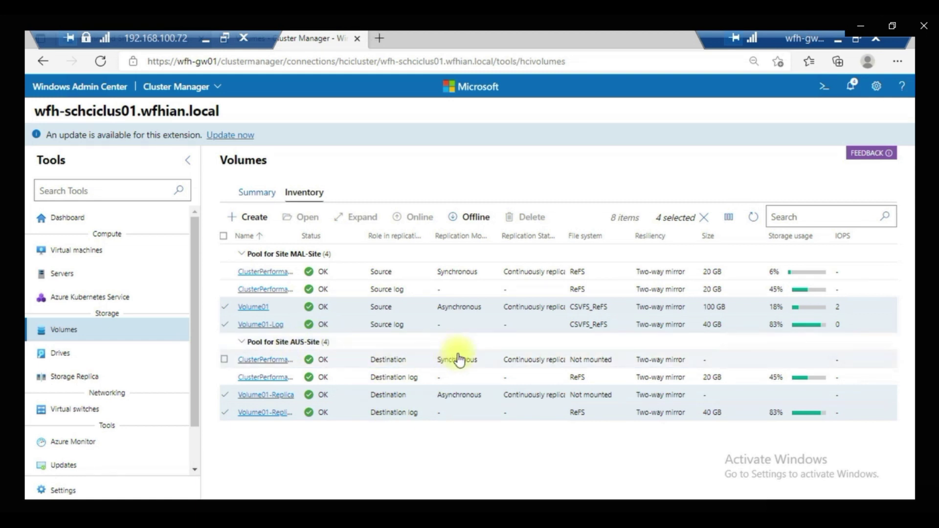
Step: Inspect the Volume01-group partnership details in Storage Replica and check which node hosts VM01
left_click(80, 382)
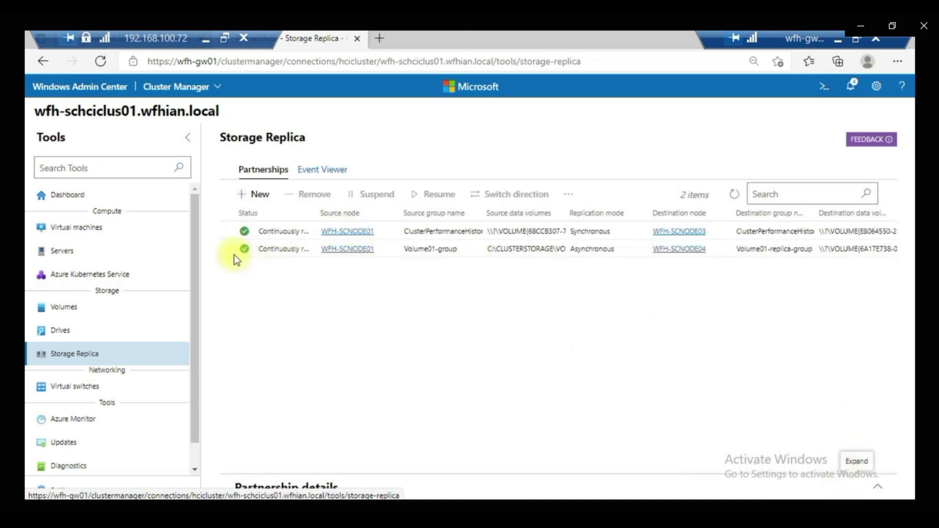
left_click(238, 254)
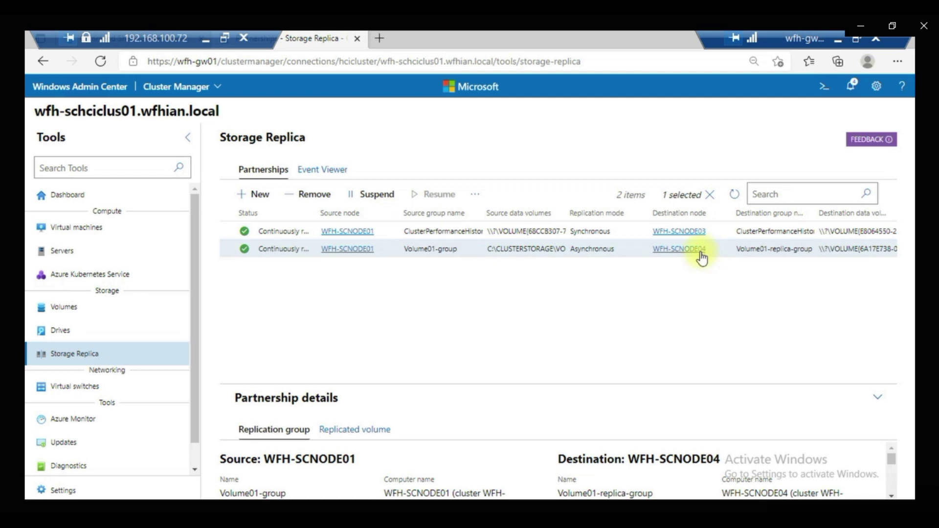
left_click(73, 231)
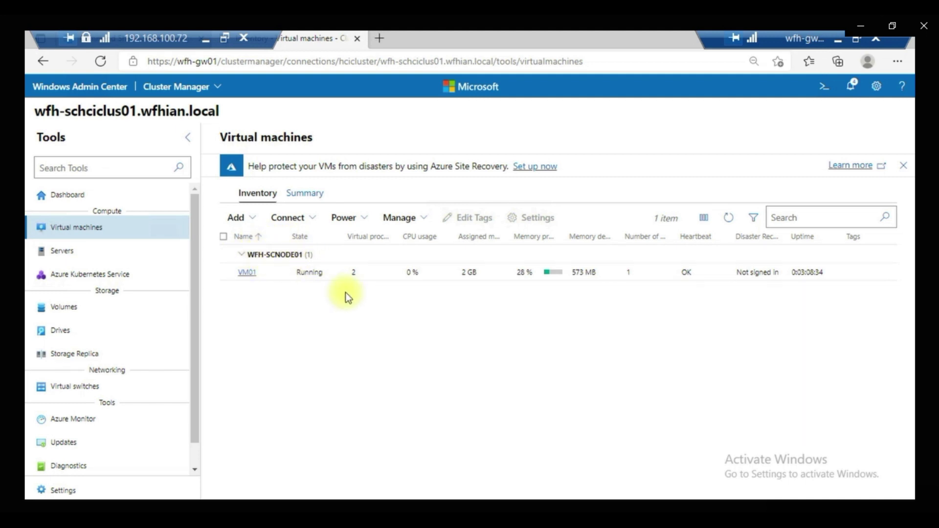
Step: Switch the replication direction of the Volume01-group partnership in Storage Replica so Volume01-replica-group on WFH-SCNODE04 is the source
left_click(78, 356)
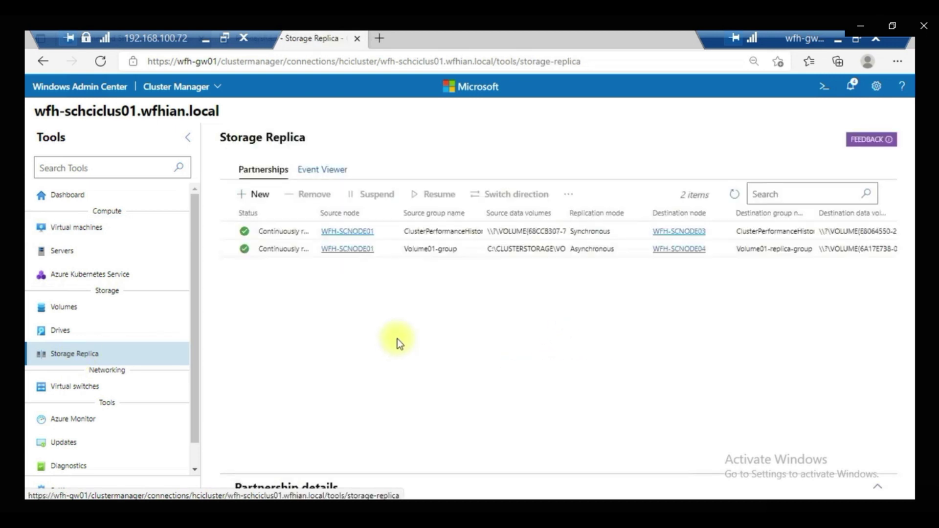
left_click(234, 252)
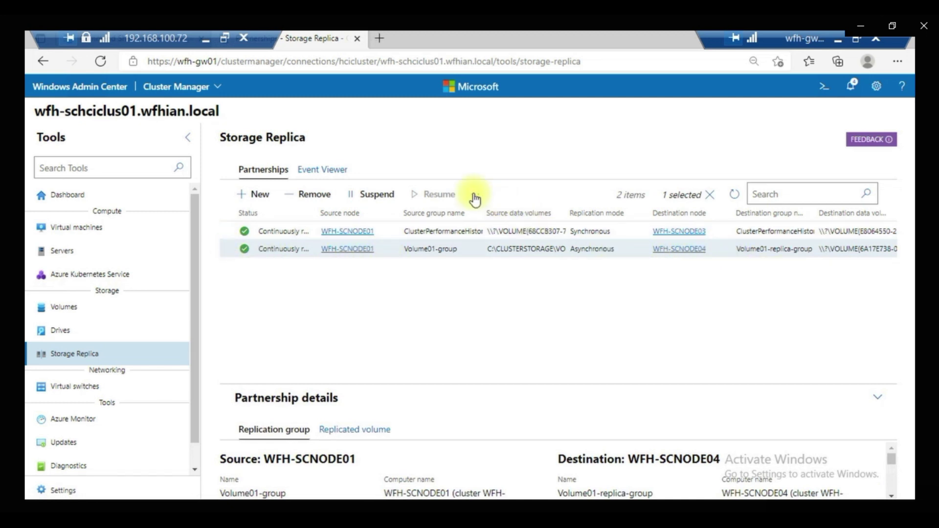
left_click(474, 194)
left_click(509, 218)
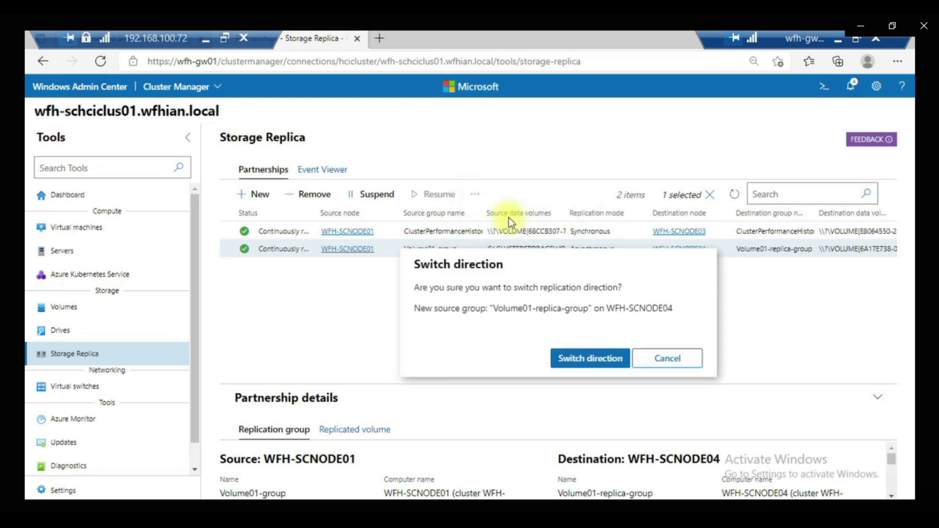
left_click(583, 360)
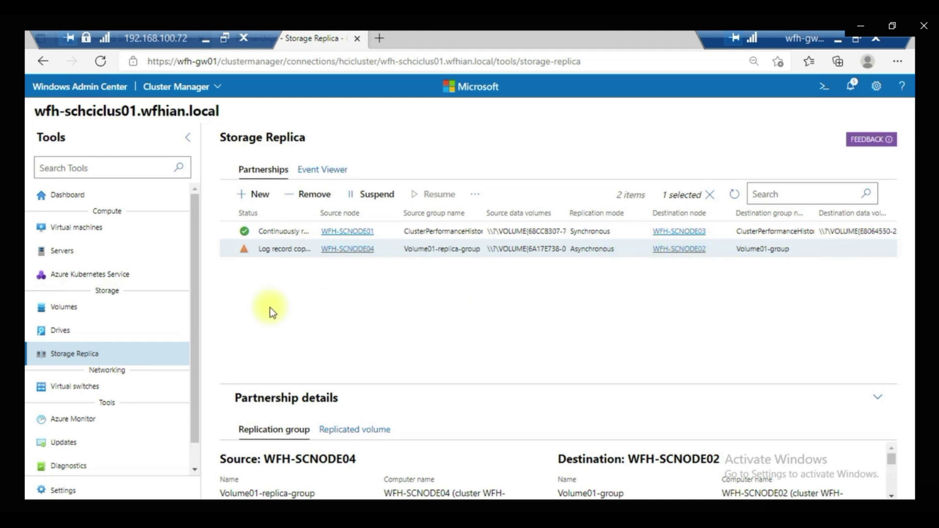
Step: Examine the replication roles of Volume01 and its replica in the volumes inventory
left_click(97, 306)
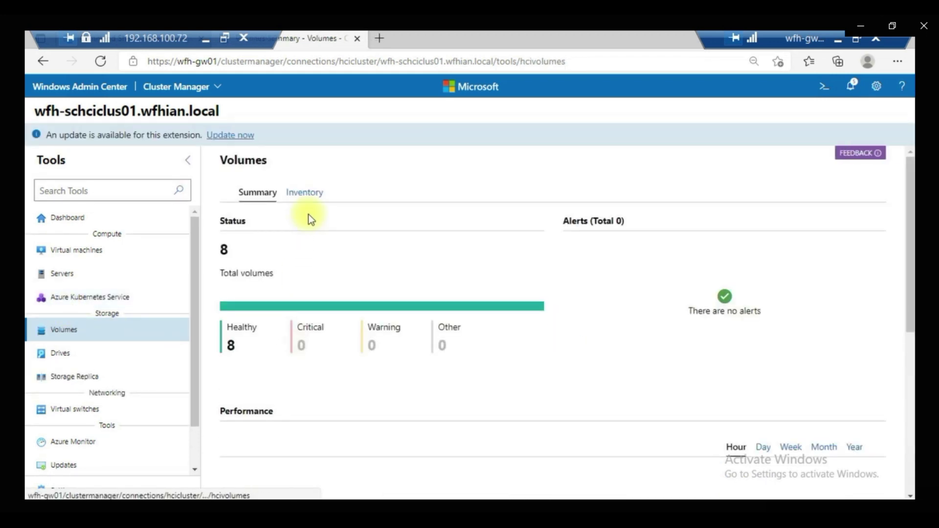
left_click(310, 196)
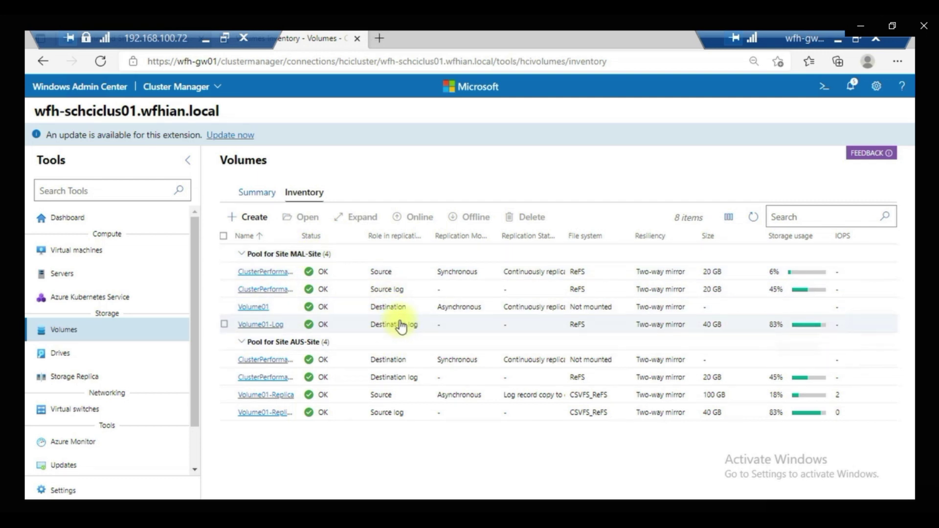
Step: Start a move of VM01 with cluster wfh-schciclus01.wfhian.local and member server wfh-scnode03.wfhian.local as the destination
left_click(82, 251)
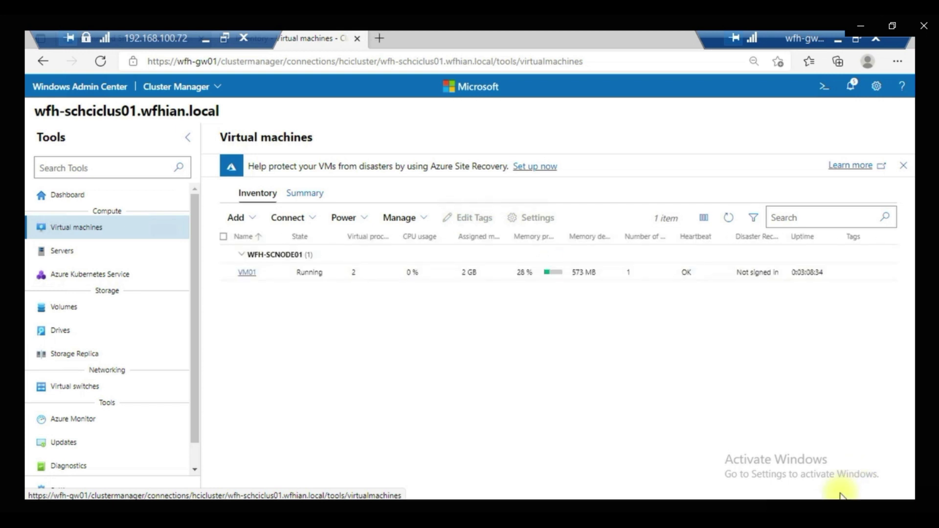
left_click(224, 272)
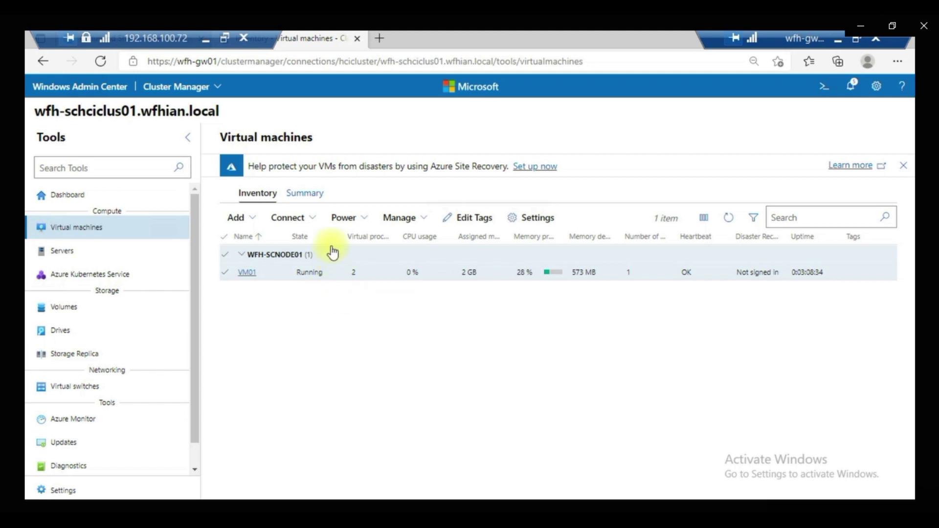
left_click(414, 220)
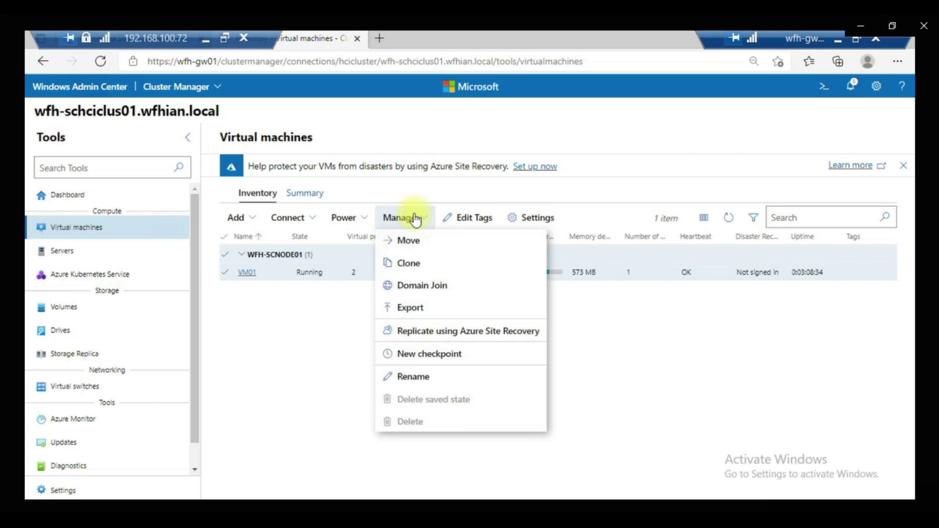
left_click(423, 245)
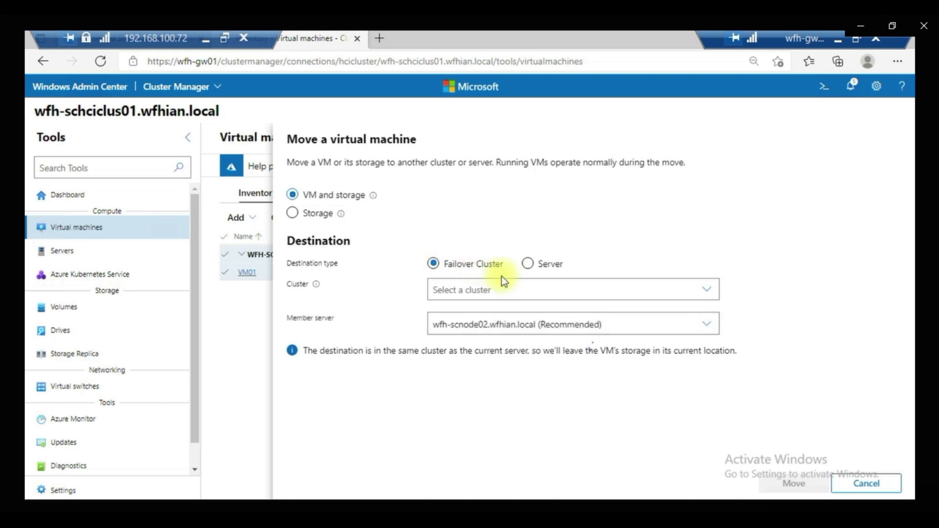
left_click(717, 290)
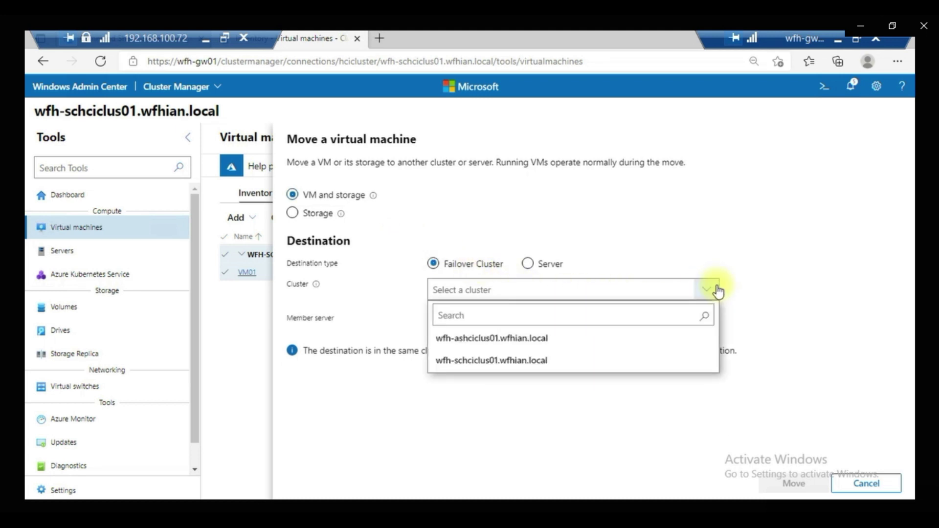
left_click(520, 363)
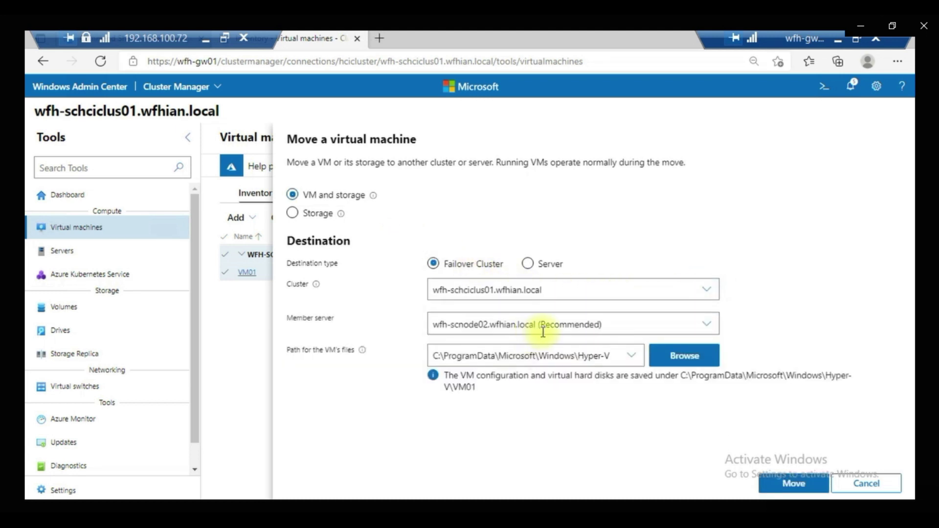
left_click(712, 327)
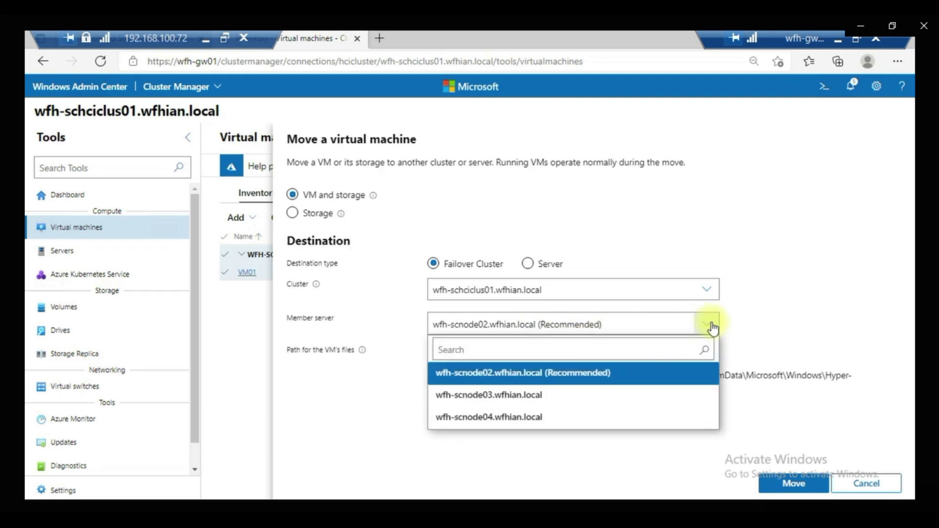
left_click(518, 405)
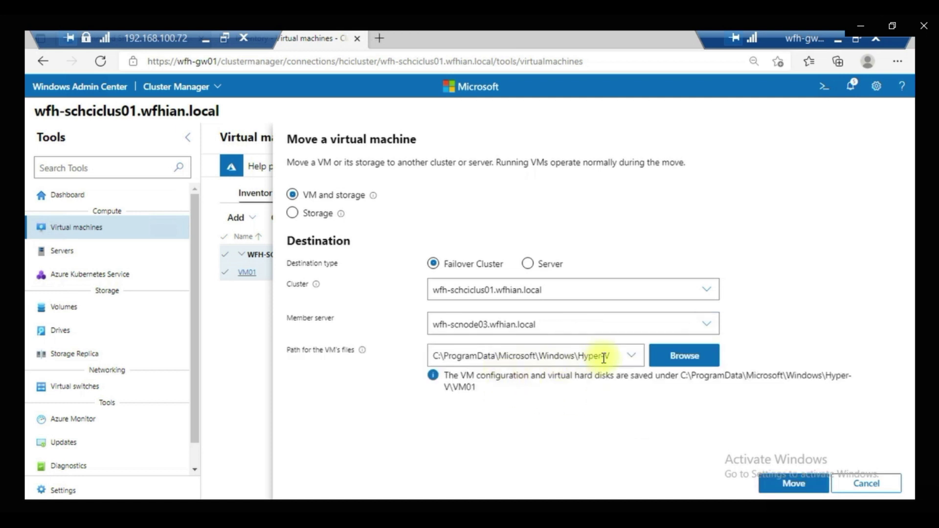
Step: Set the path for the VM's files to C:\ClusterStorage\Volume01\VM01 and run the move
left_click(634, 362)
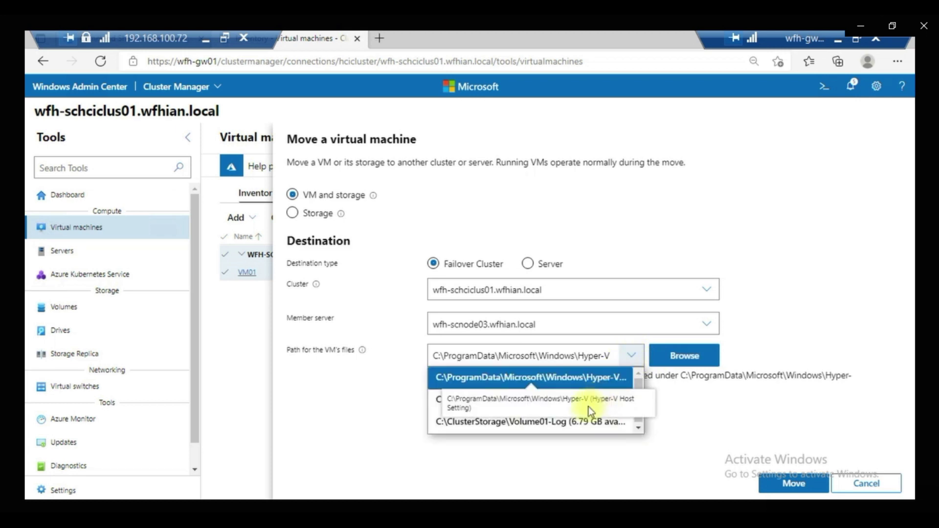
left_click(588, 407)
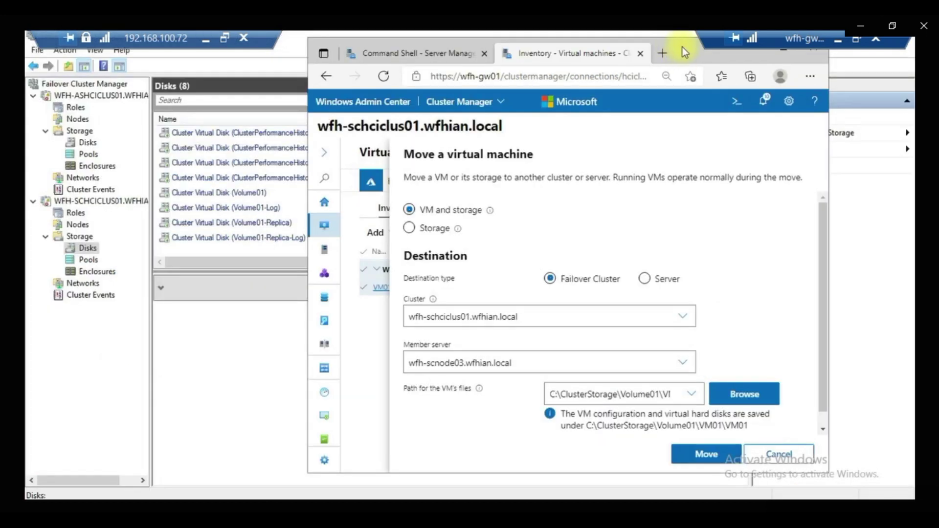
double_click(682, 47)
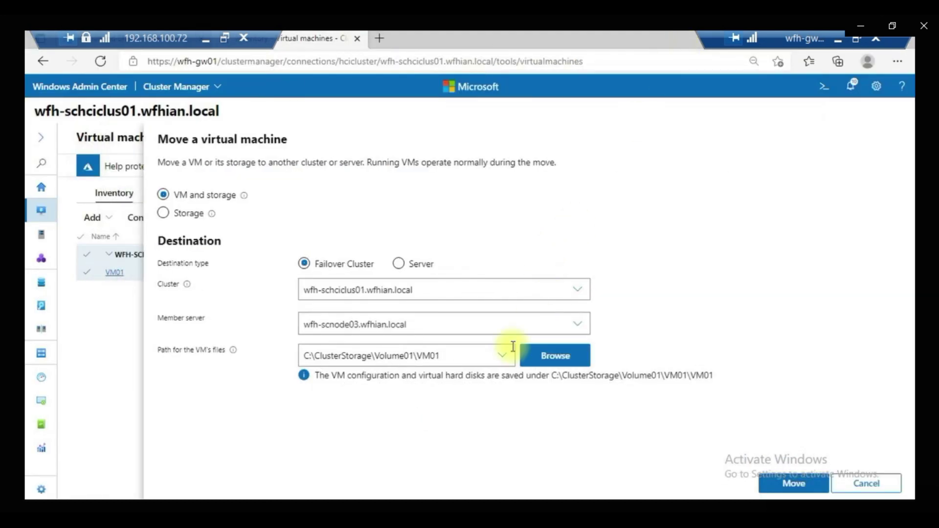
left_click(779, 474)
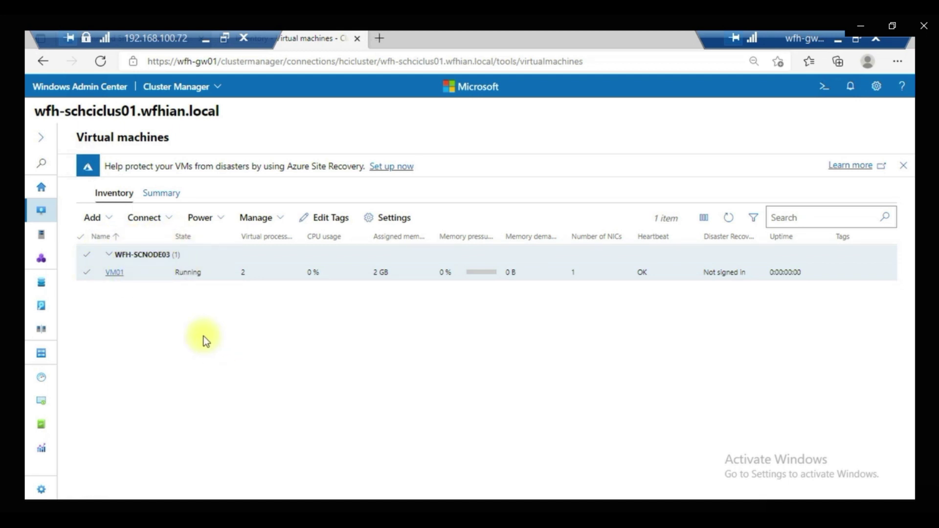
Step: Examine the status of the servers at both sites and the replication status in the volumes inventory
left_click(93, 272)
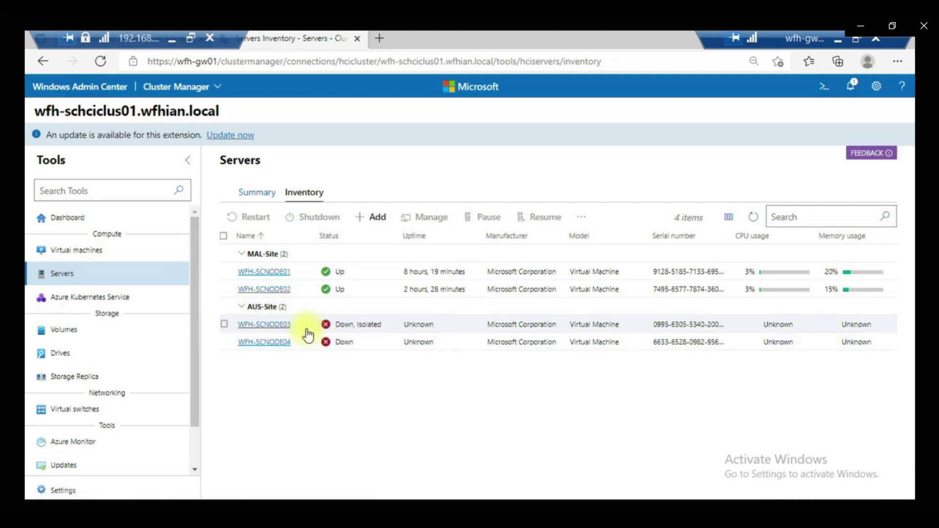
left_click(64, 329)
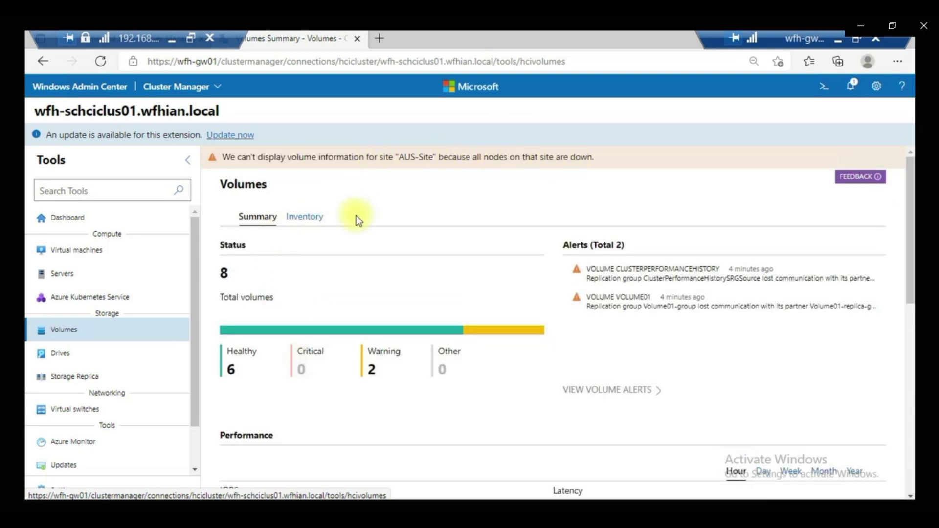
left_click(317, 226)
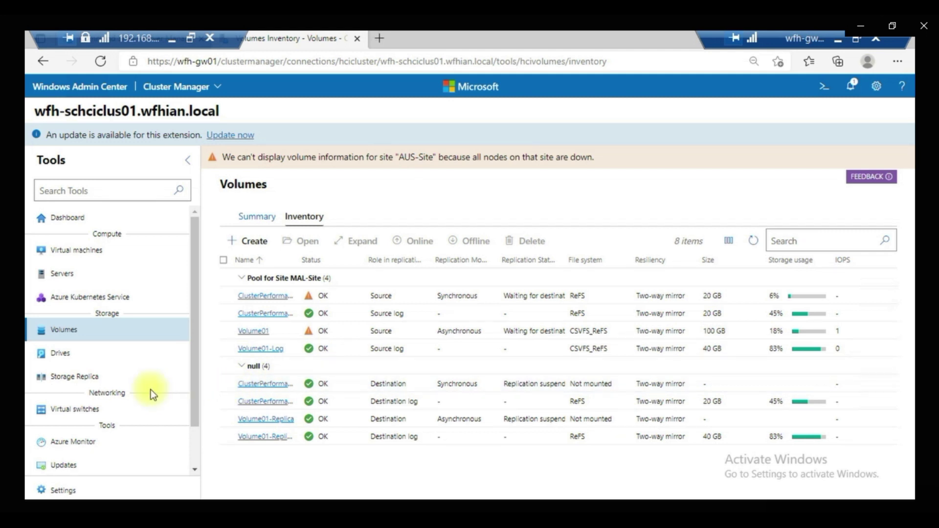
Step: Check the status of the Storage Replica partnerships and open the virtual machines list
left_click(63, 380)
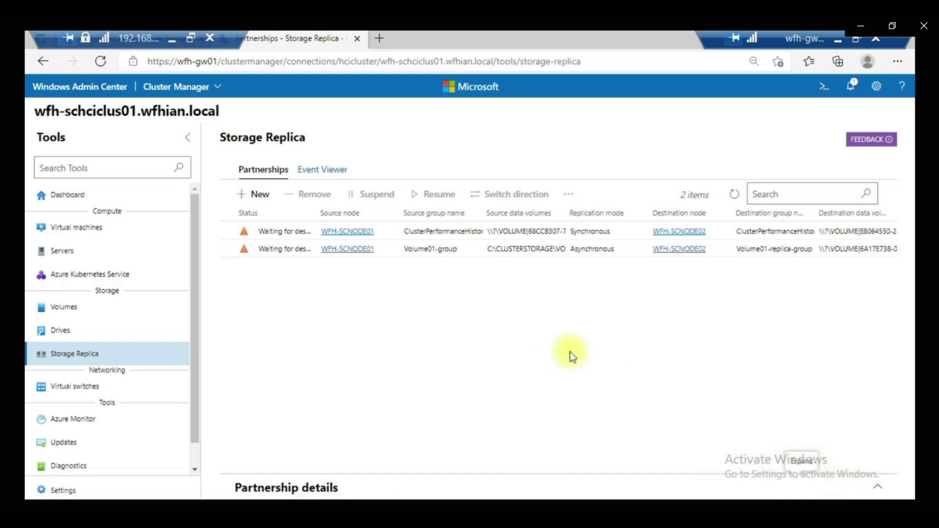
left_click(67, 228)
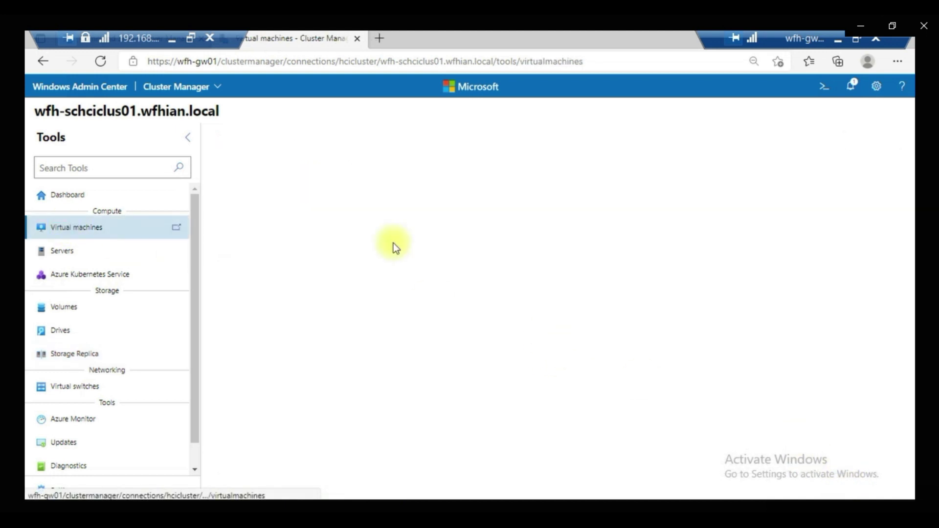